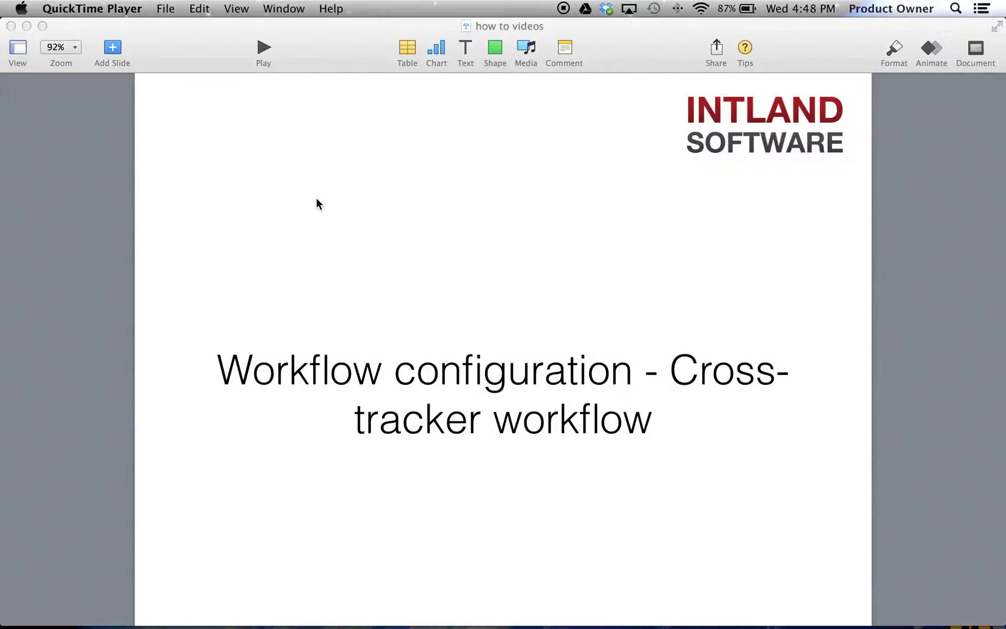
Leave the Keynote title slide through Mission Control to reach another window
key("ctrl+Up")
In Chrome's GUI-Project Trackers list, choose Customize for the Change Requests tracker
left_click(239, 274)
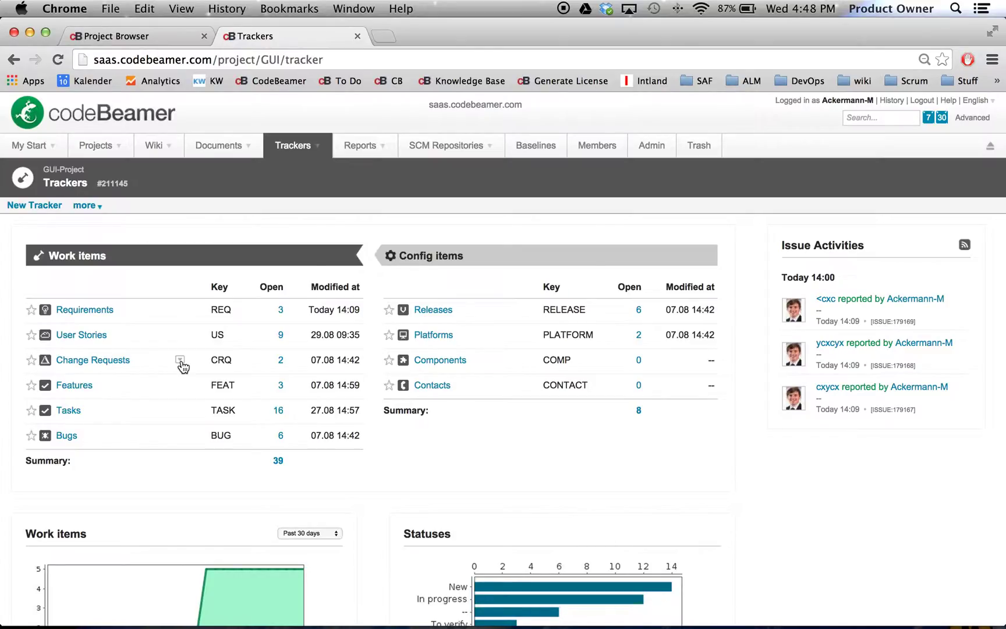
left_click(180, 361)
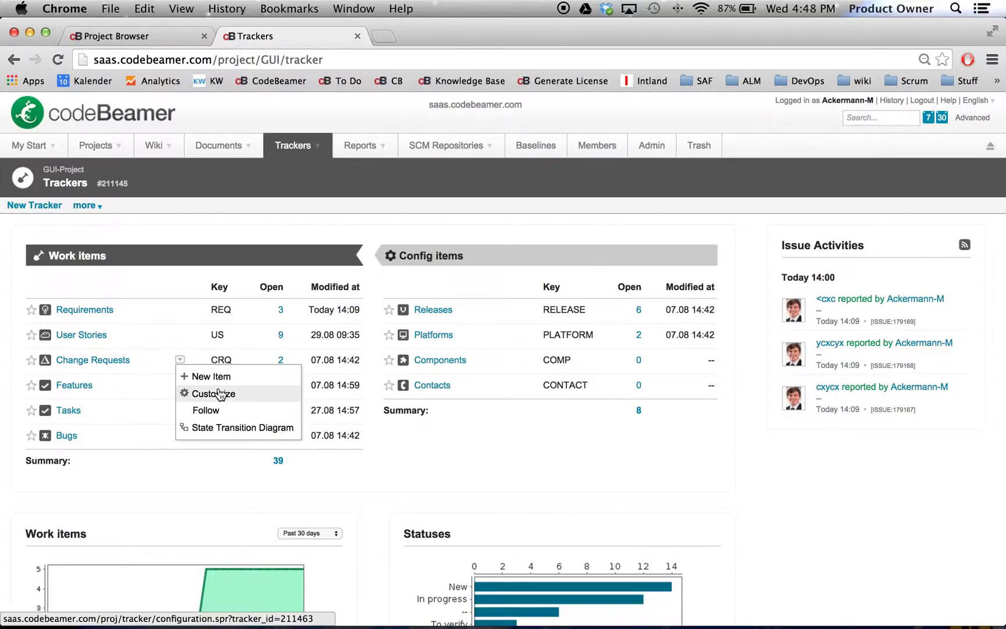
left_click(218, 394)
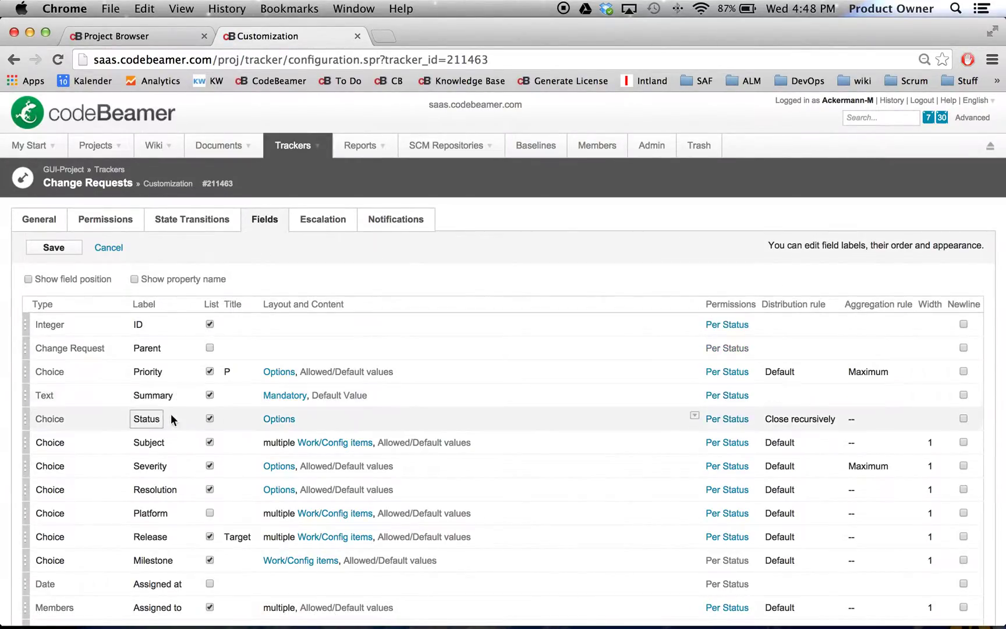
Add Requirement to the Subject field's allowed item types and save the Change Requests fields
left_click(331, 443)
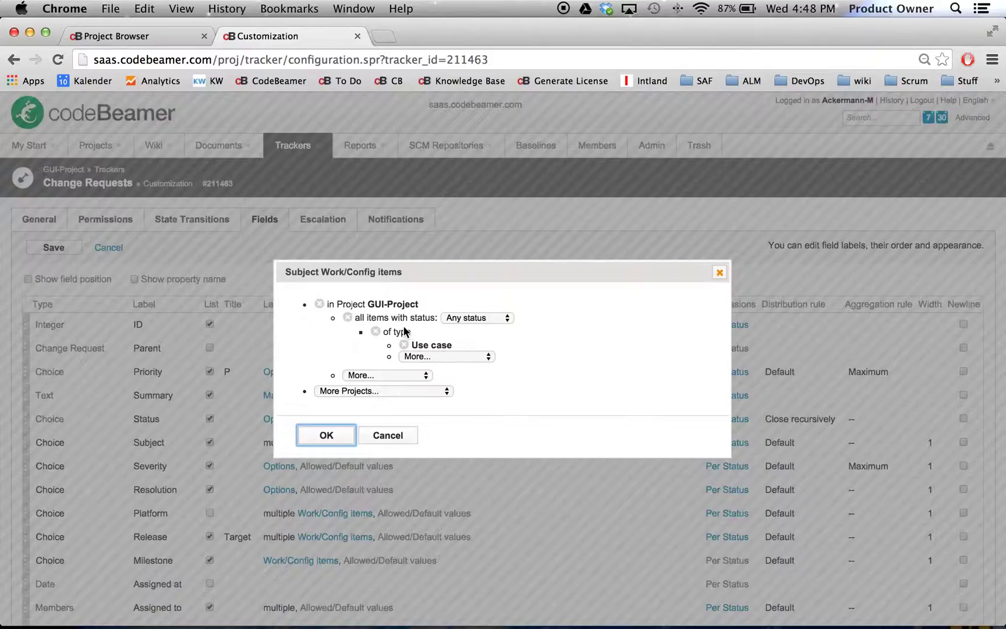
left_click(469, 357)
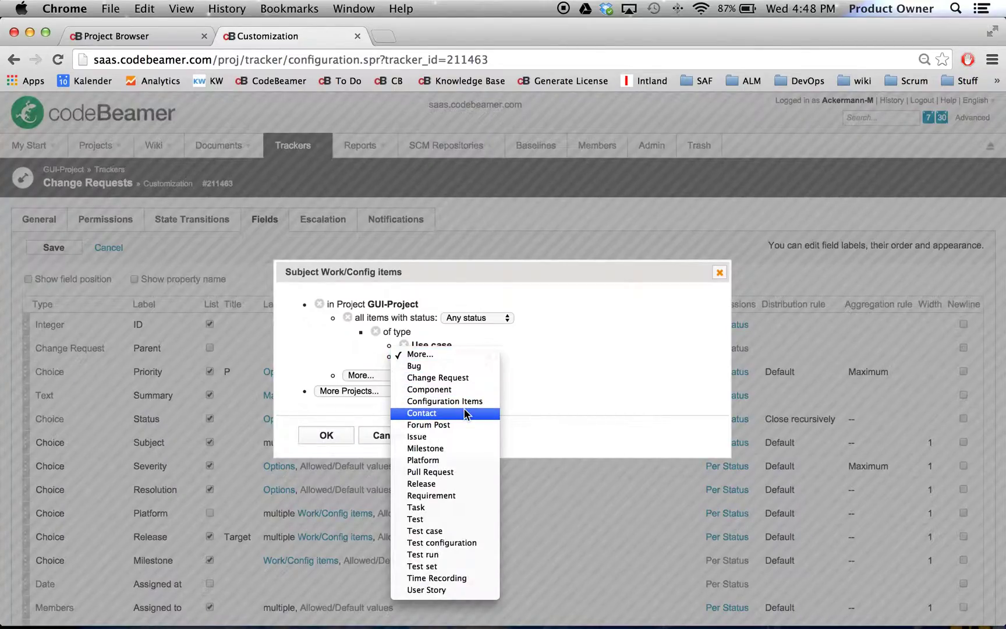
left_click(464, 496)
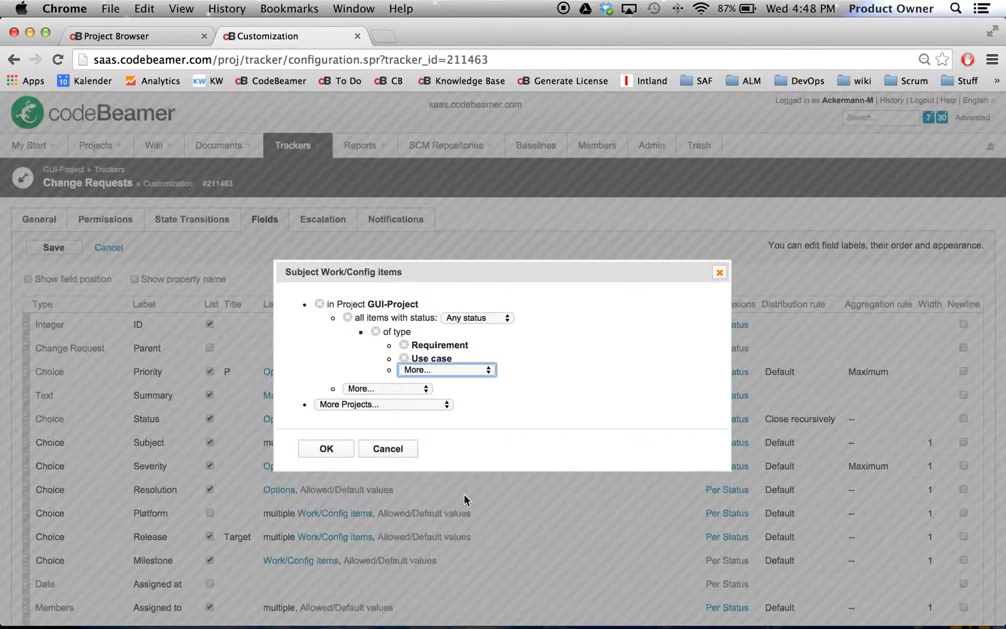
left_click(325, 450)
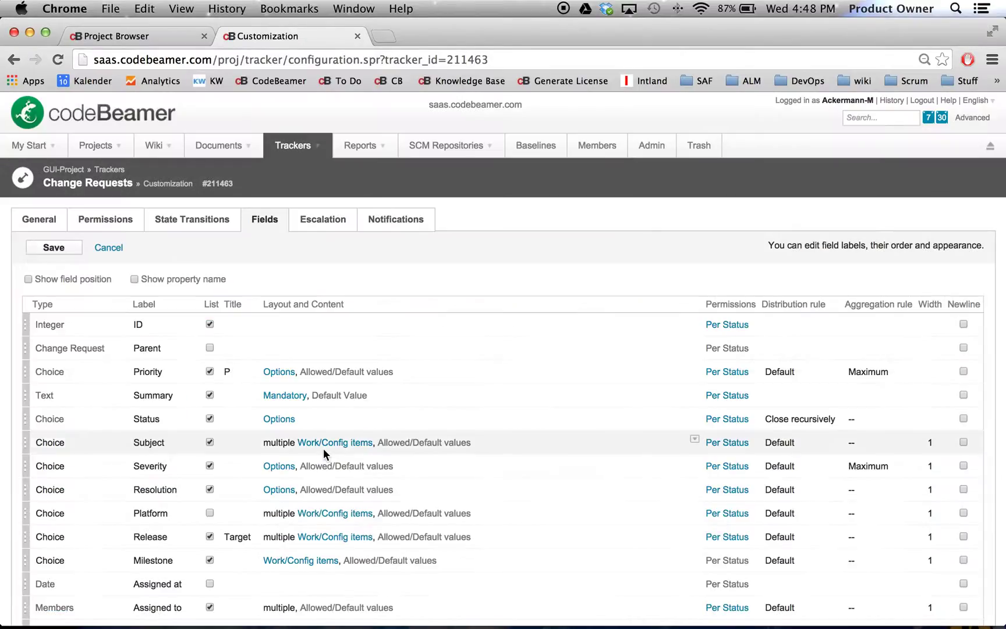
left_click(52, 248)
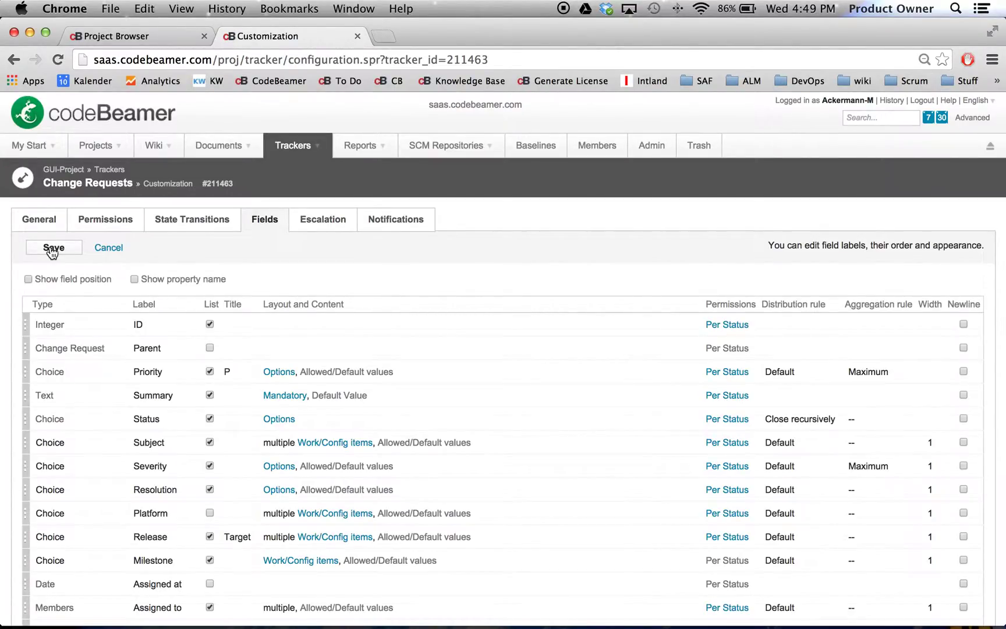
Return to Trackers, customize the Requirements tracker, and view its State Transitions list
left_click(111, 171)
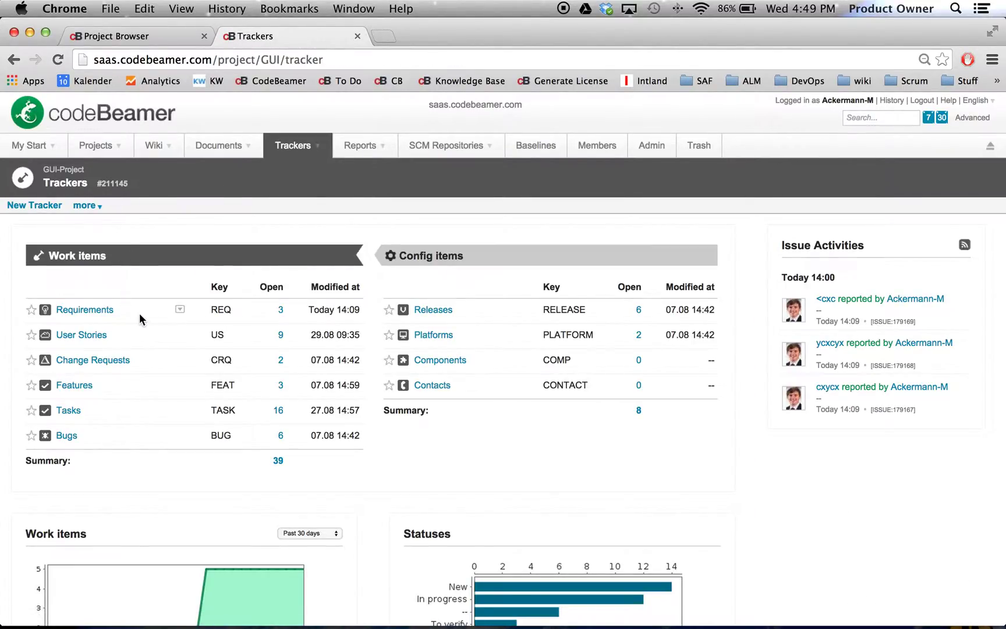
left_click(181, 311)
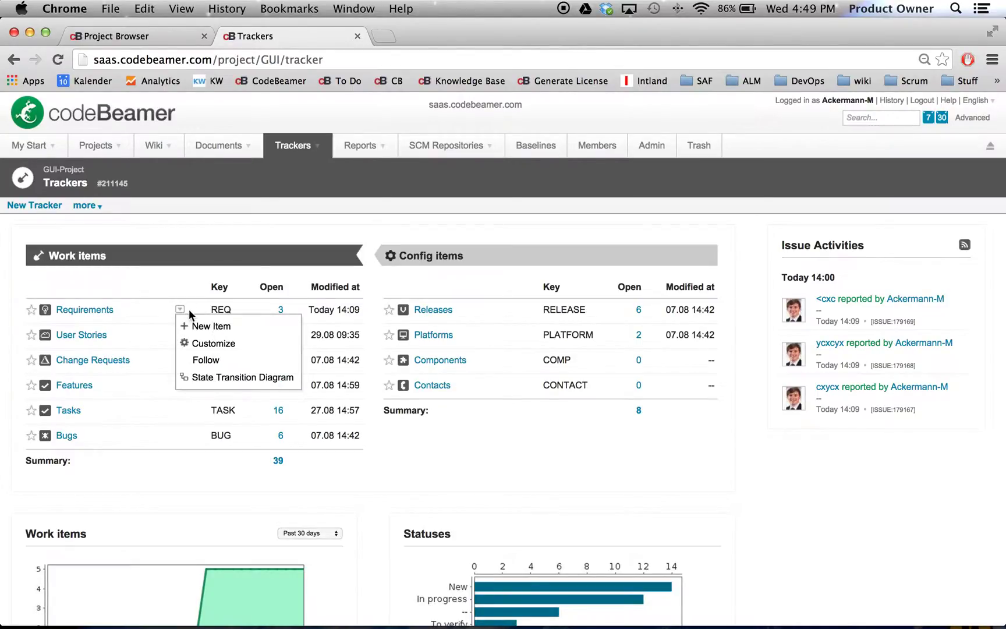
left_click(227, 347)
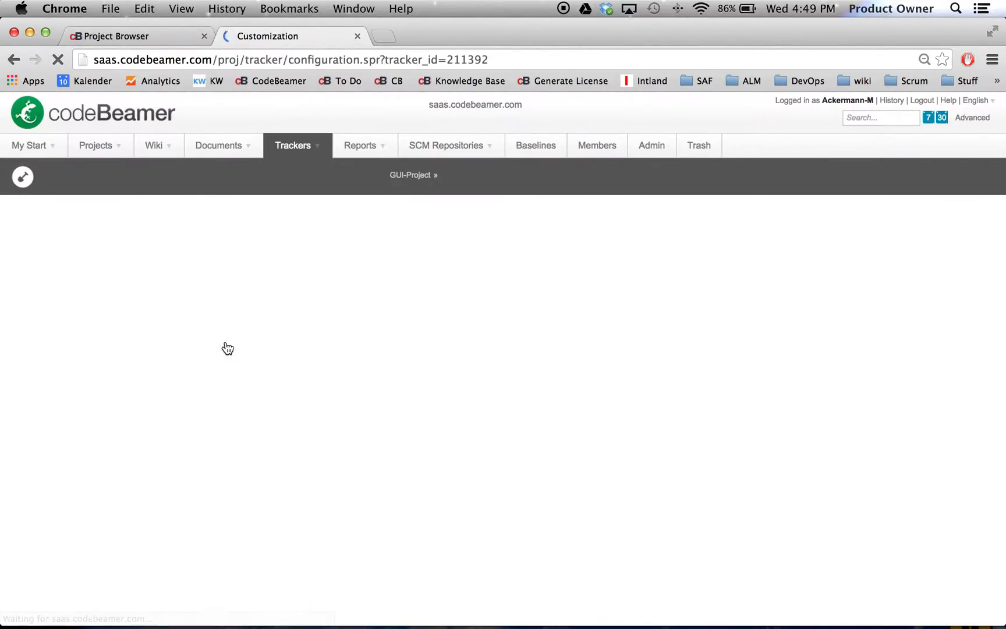
left_click(197, 221)
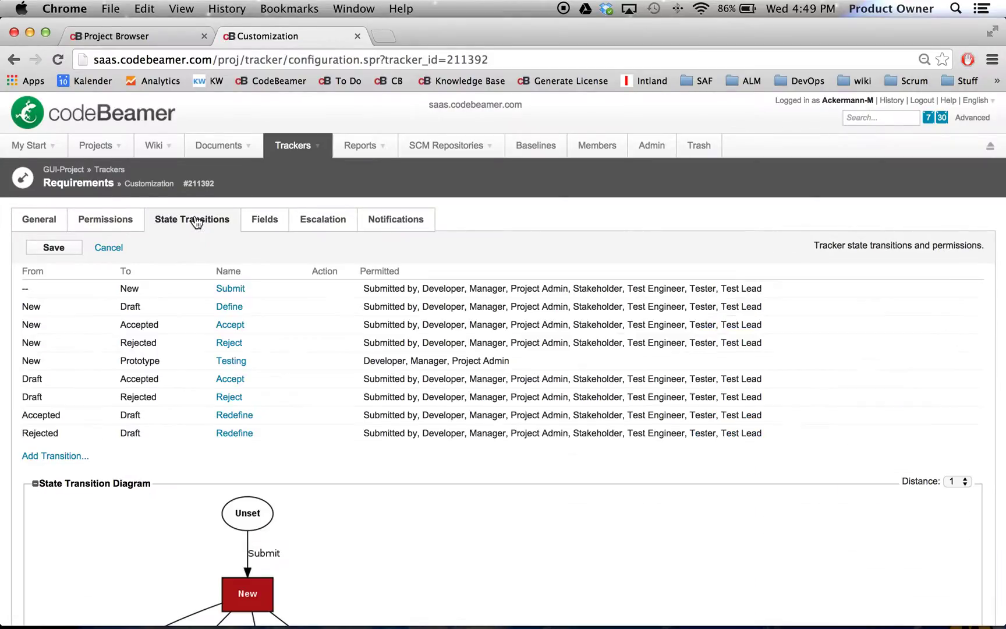
scroll(286, 370, "down", 4)
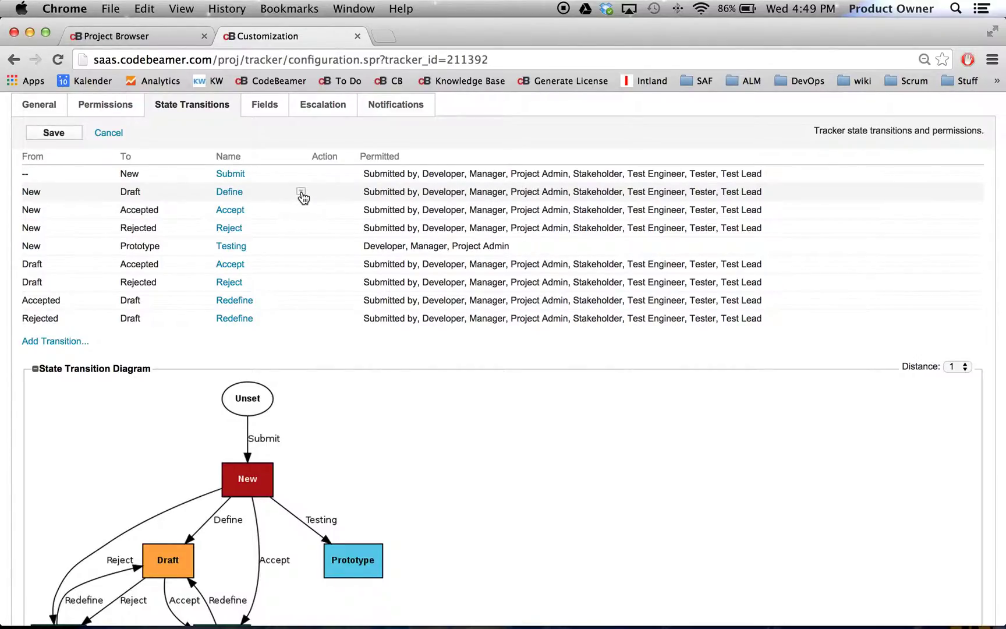
left_click(301, 193)
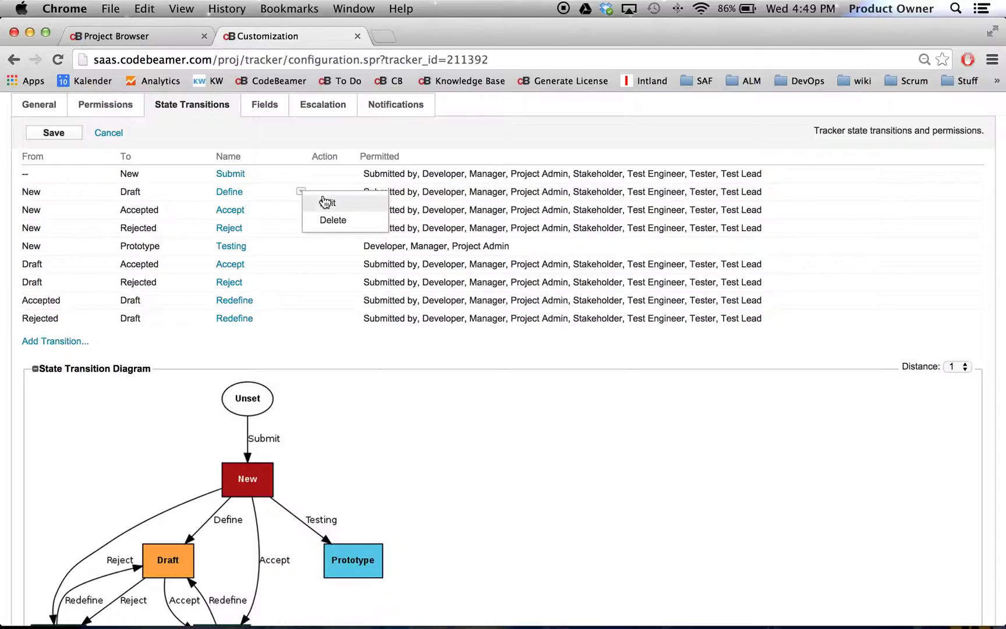
Make Define set Subject-referring New Change Requests to Status Verified, then save
left_click(327, 202)
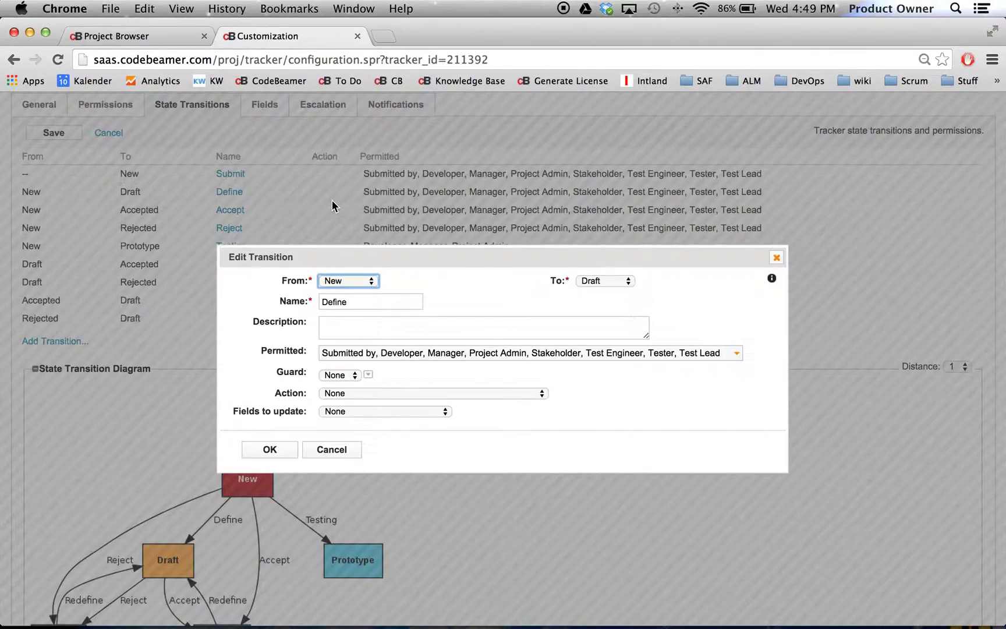
left_click(391, 412)
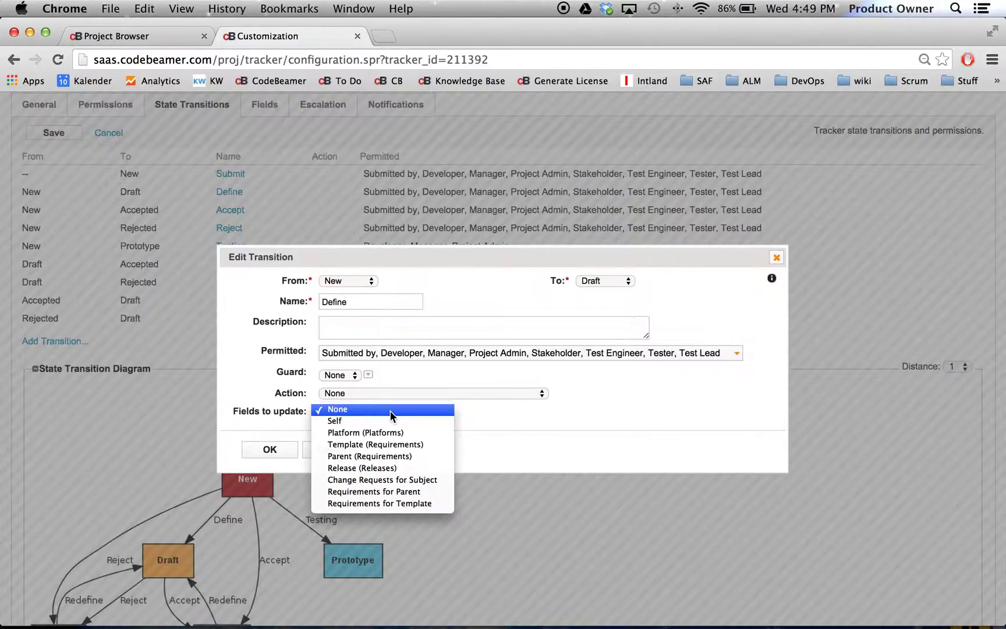
left_click(431, 480)
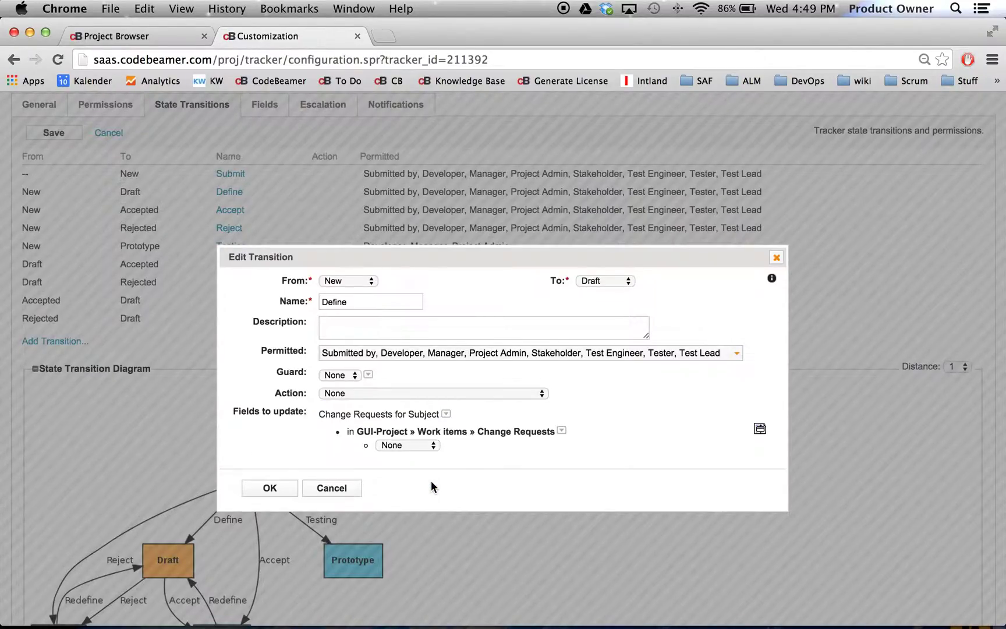
left_click(432, 447)
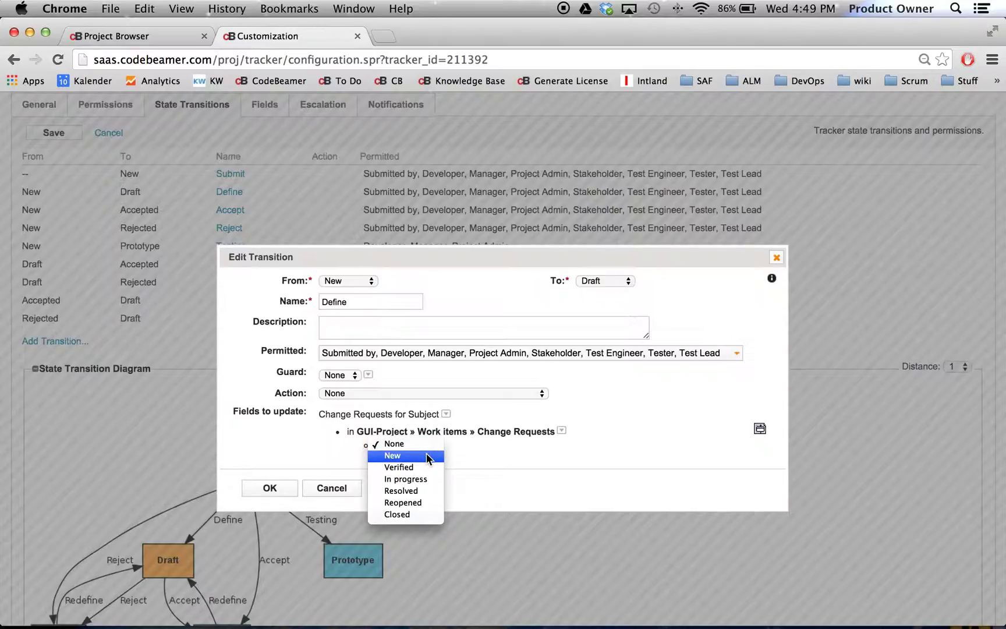
left_click(427, 456)
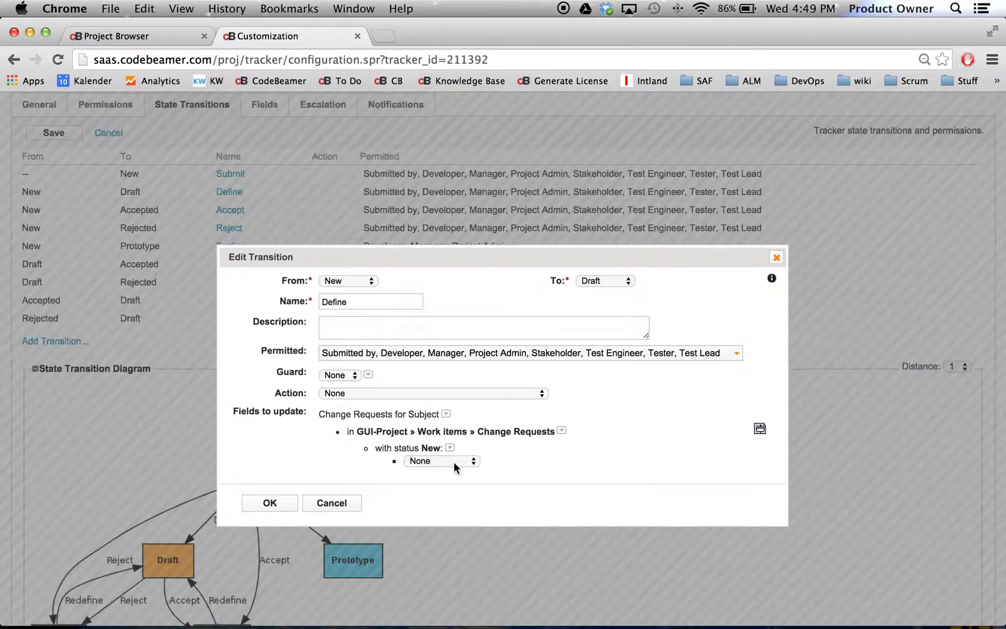
left_click(454, 461)
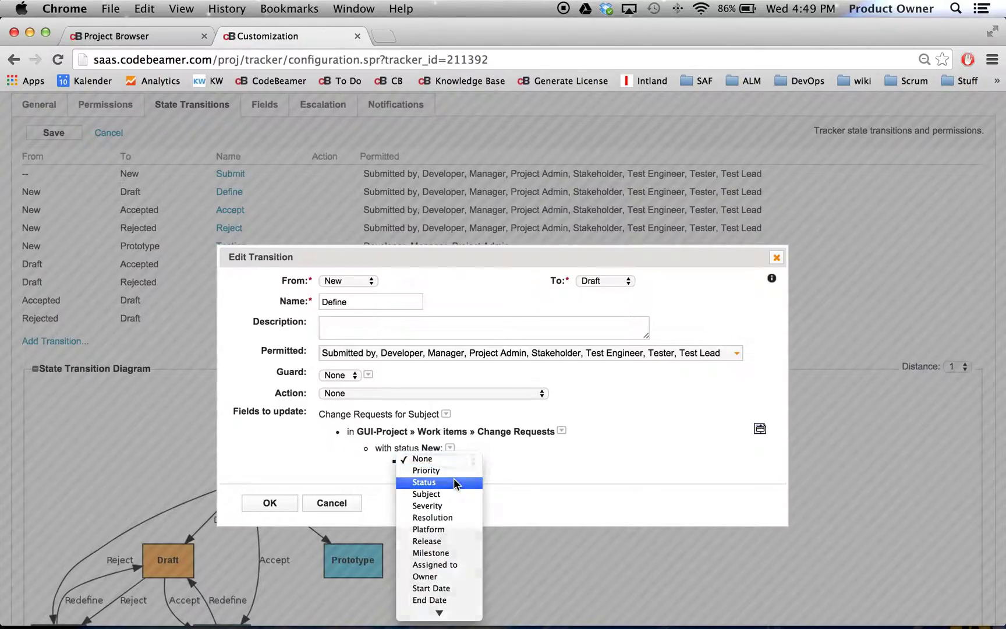
left_click(454, 483)
left_click(509, 466)
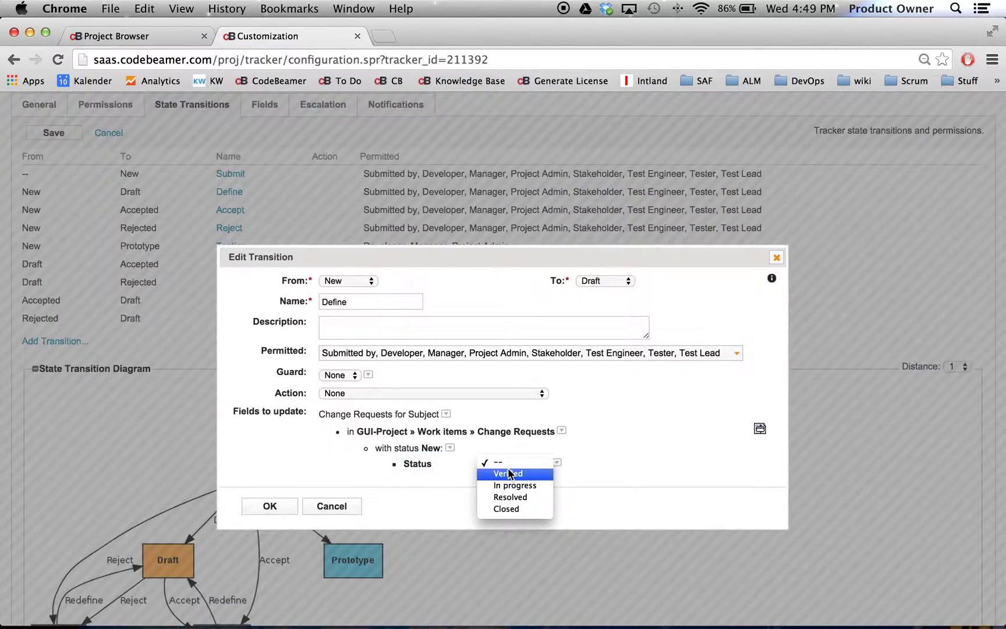
left_click(526, 475)
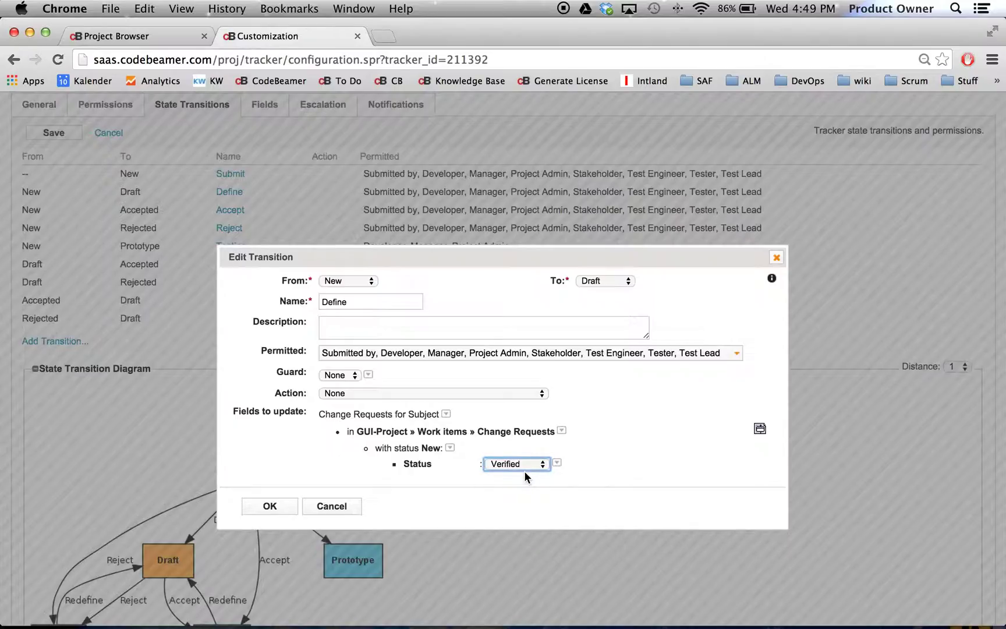
left_click(271, 506)
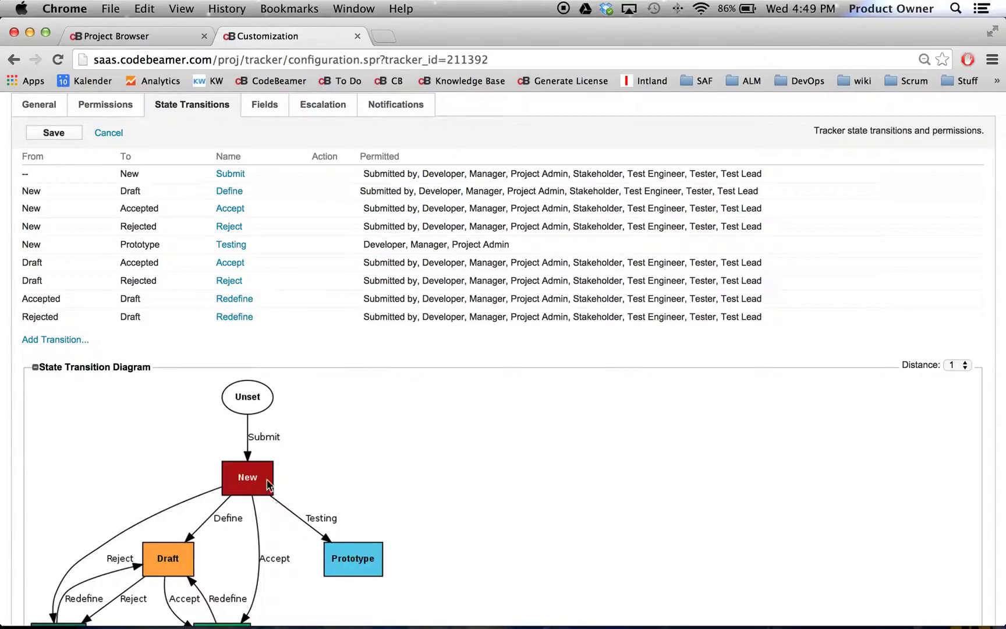
left_click(52, 133)
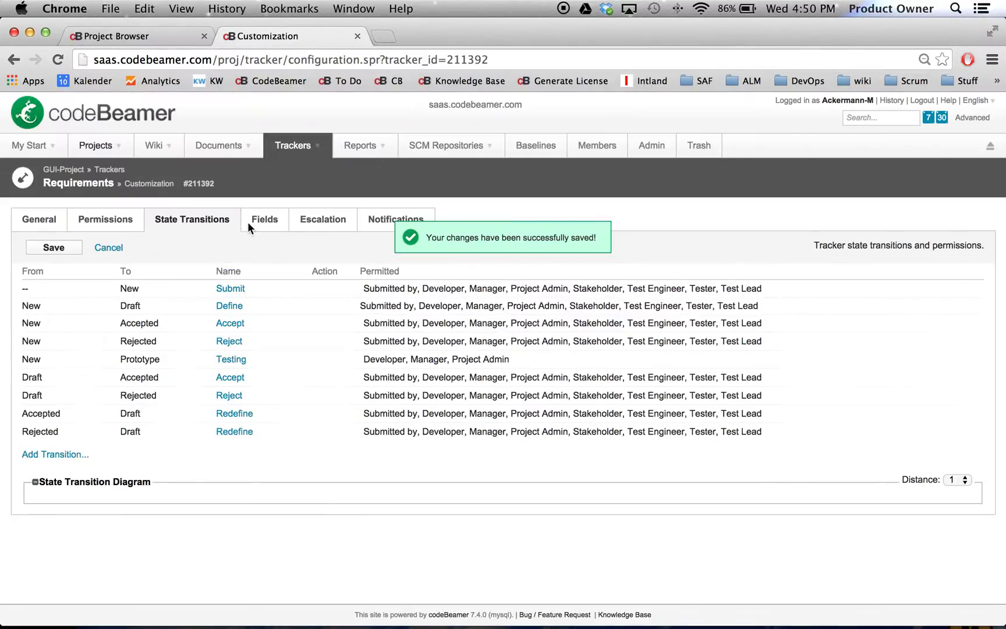
Check the diagram's Draft-to-Verified link, then go to the Requirements tracker page
scroll(358, 387, "down", 4)
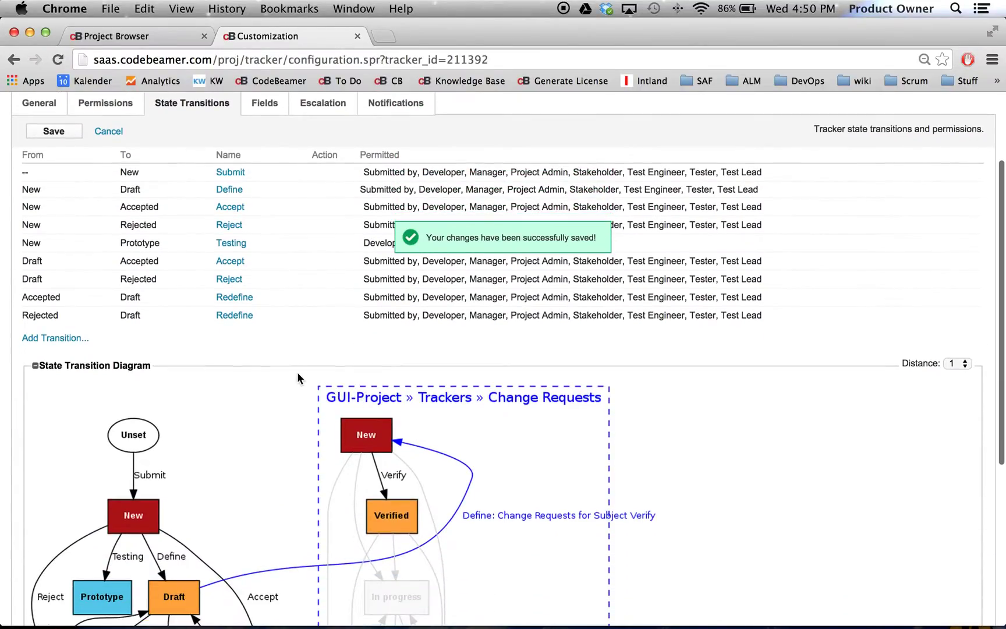
scroll(288, 369, "down", 6)
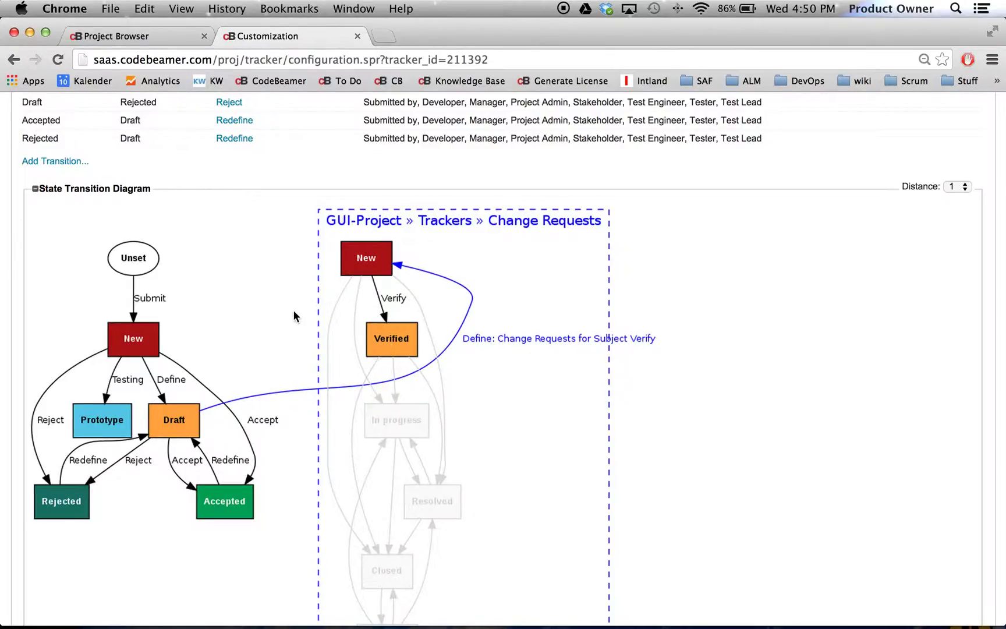
scroll(296, 317, "up", 10)
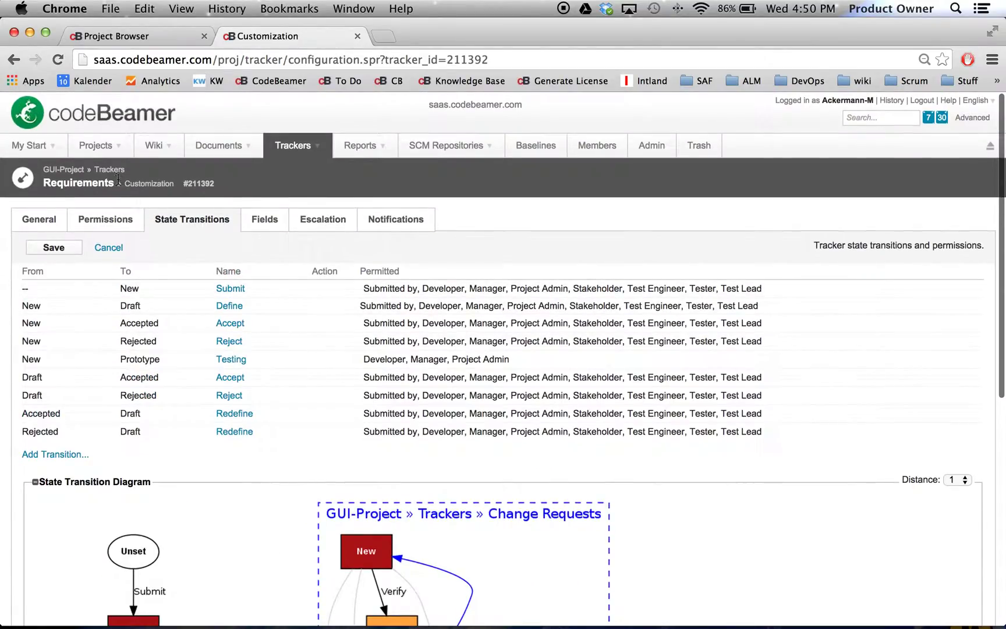
left_click(91, 184)
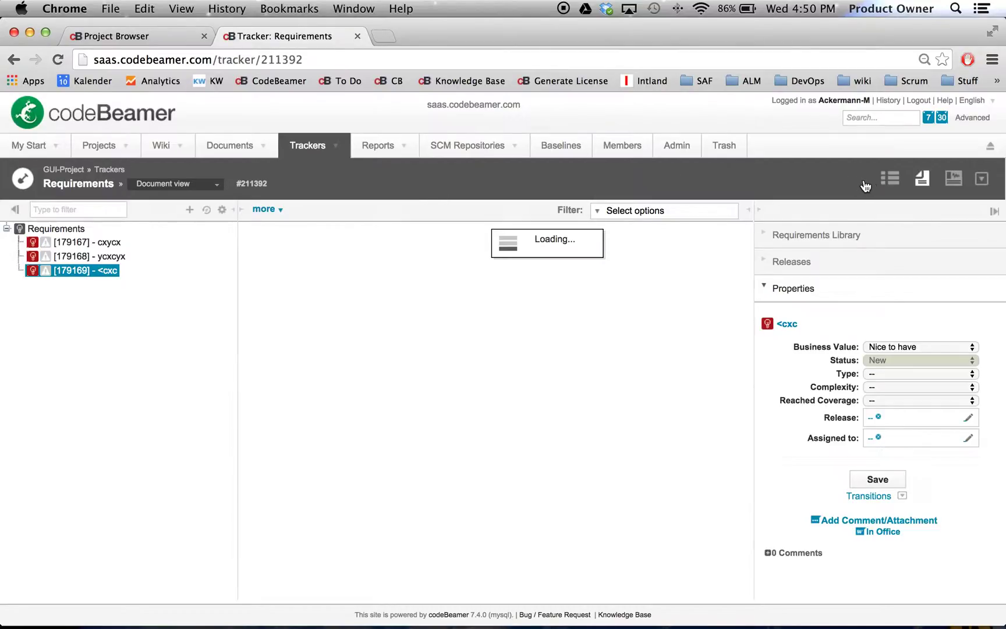
In list view, add requirement 'Requirement 1 for change request' with description 'demo' and save
left_click(890, 179)
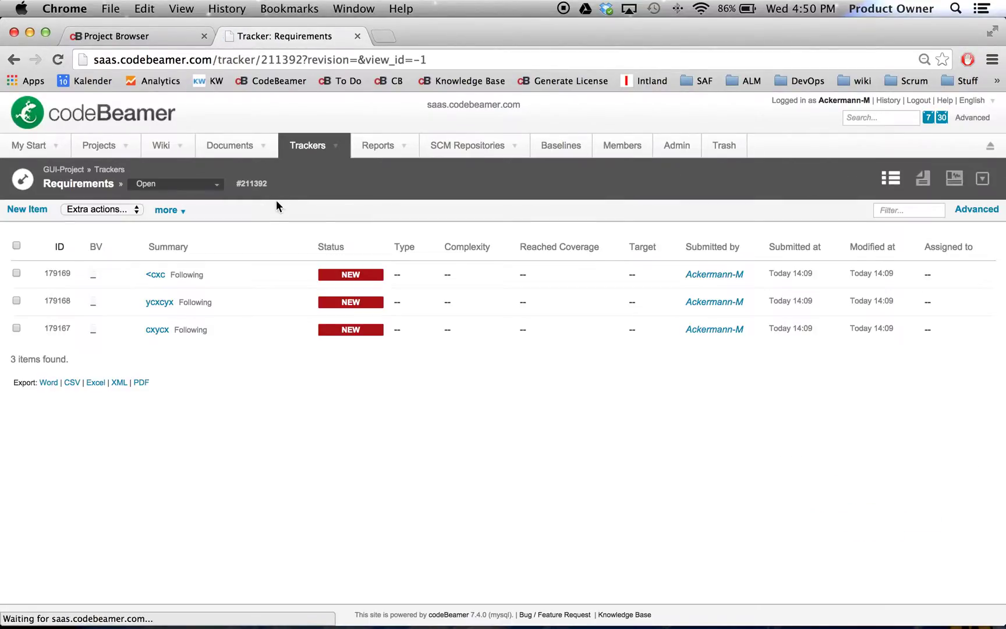
left_click(27, 209)
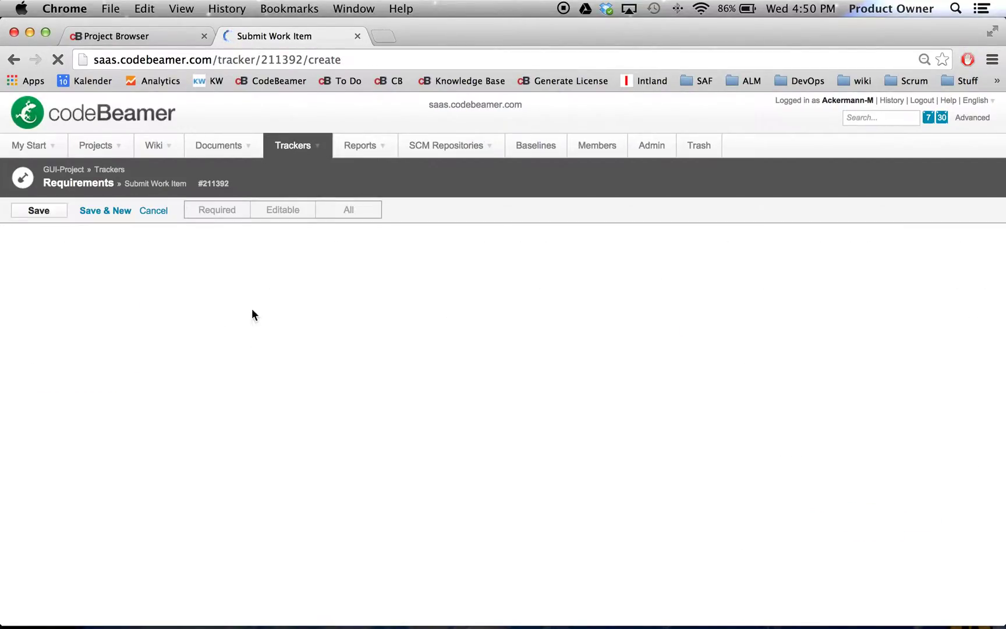
type("Req")
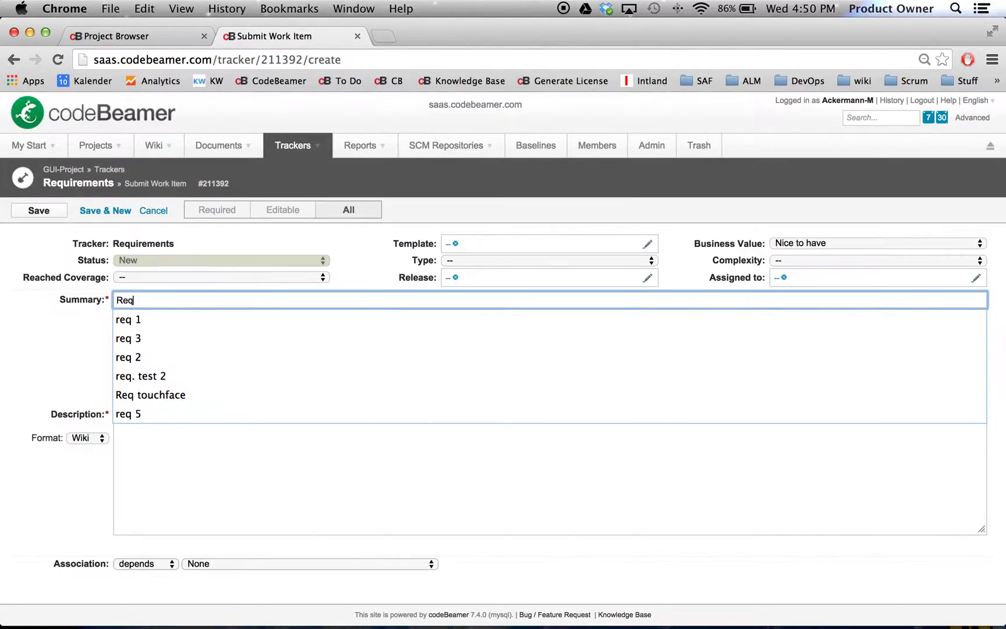
type("uirement 1")
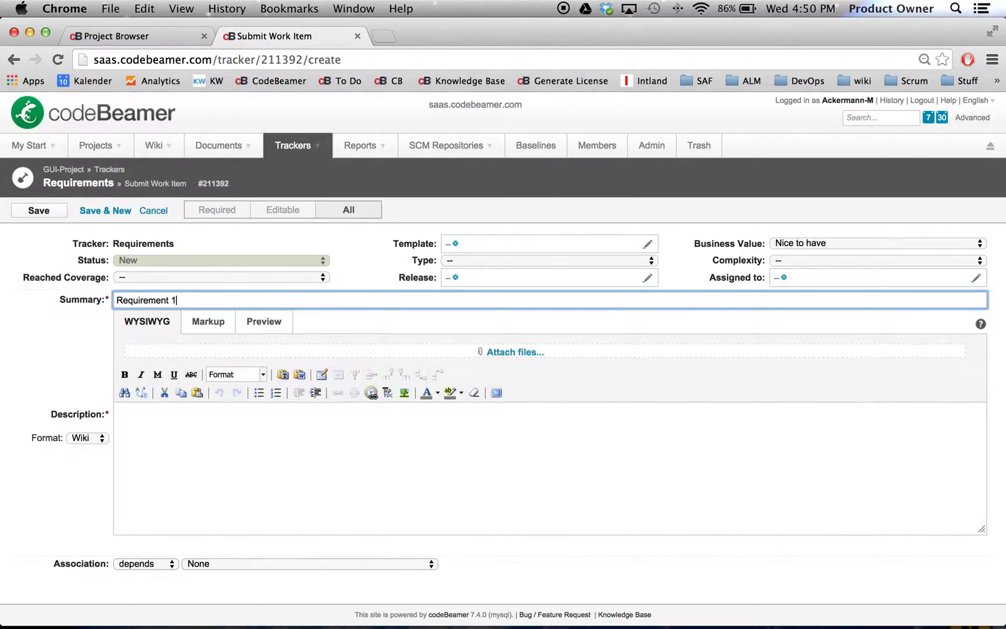
type(" for change requestz")
left_click(191, 427)
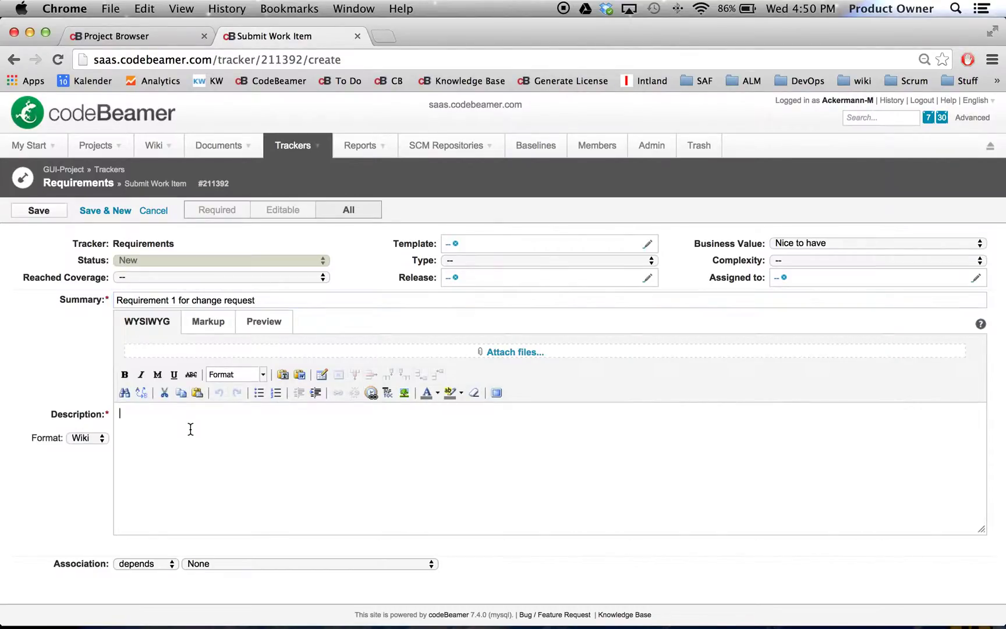
type("demo")
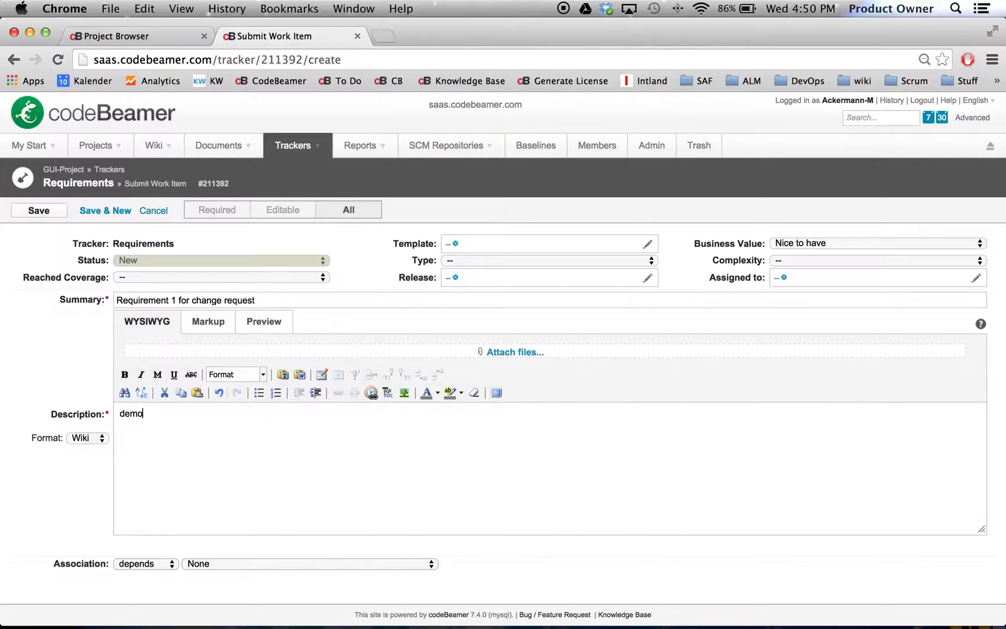
left_click(39, 212)
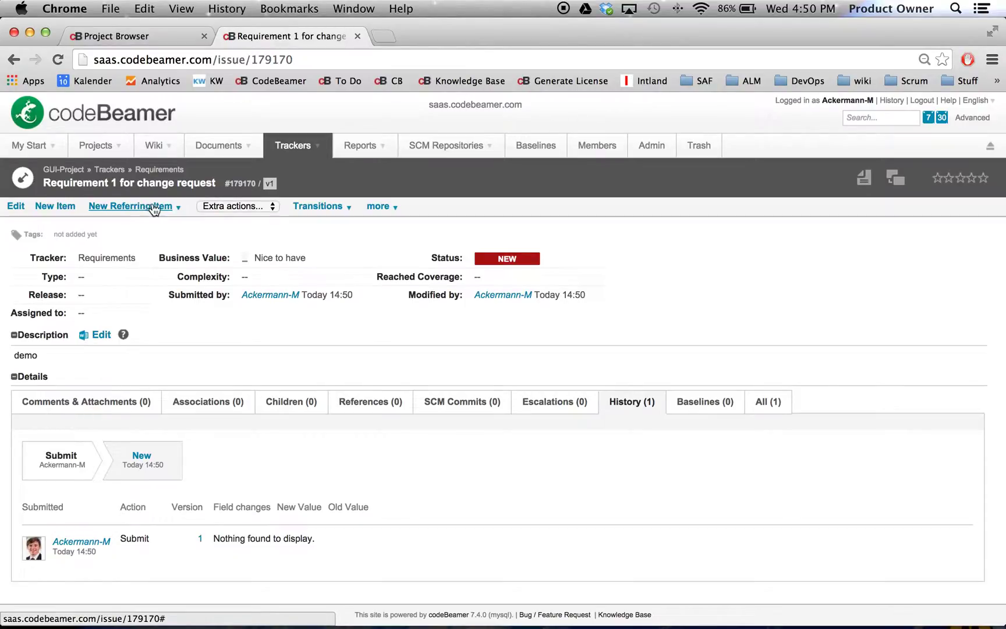
Open a new referring Change Requests item form for the requirement in a new tab
left_click(176, 209)
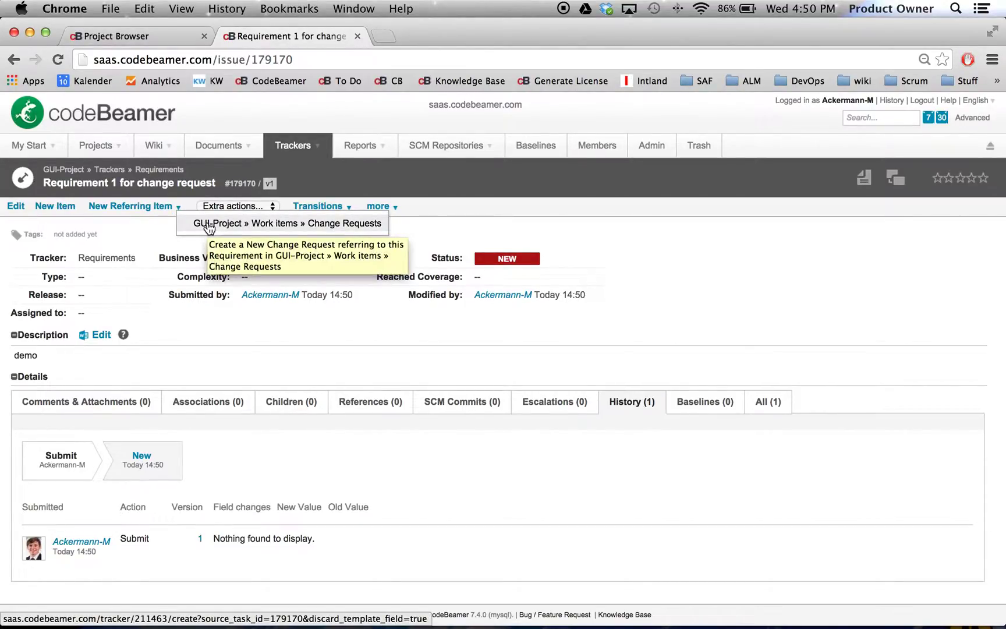
right_click(208, 226)
left_click(225, 228)
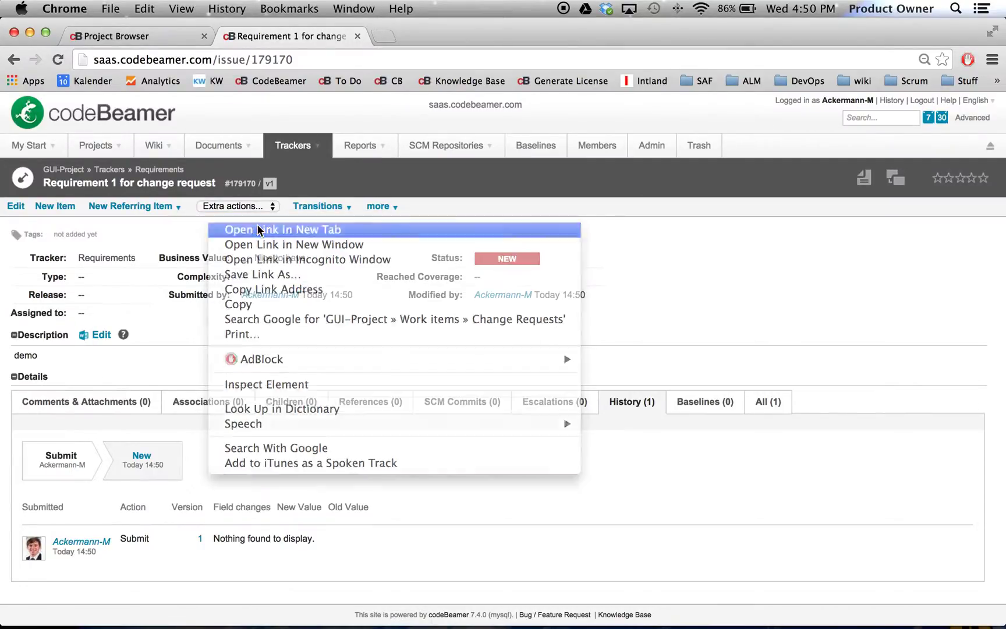
left_click(427, 35)
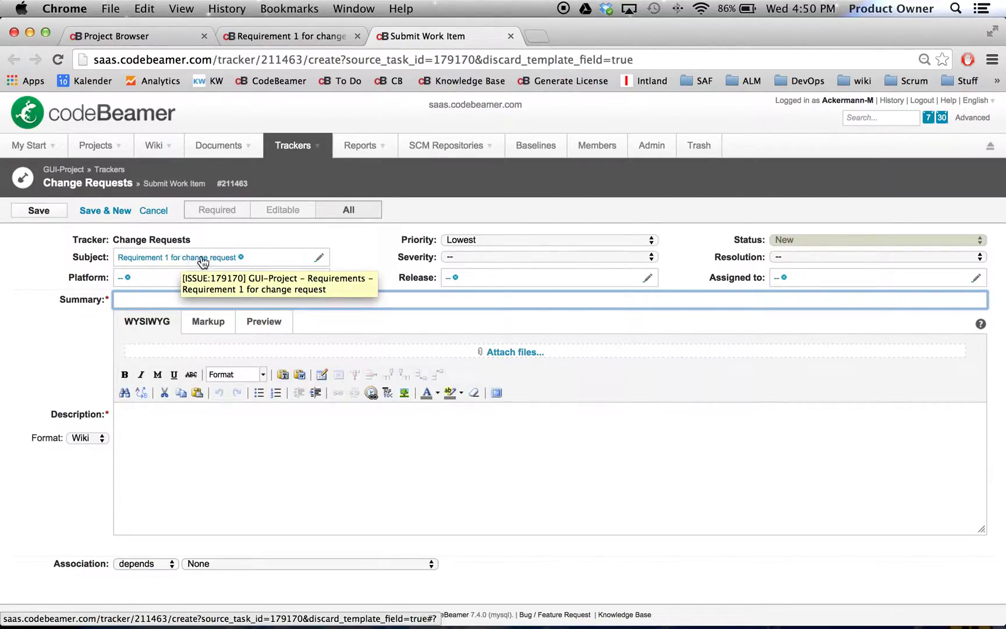
Enter summary 'change request demo' and description 'demo', then save the change request
left_click(137, 300)
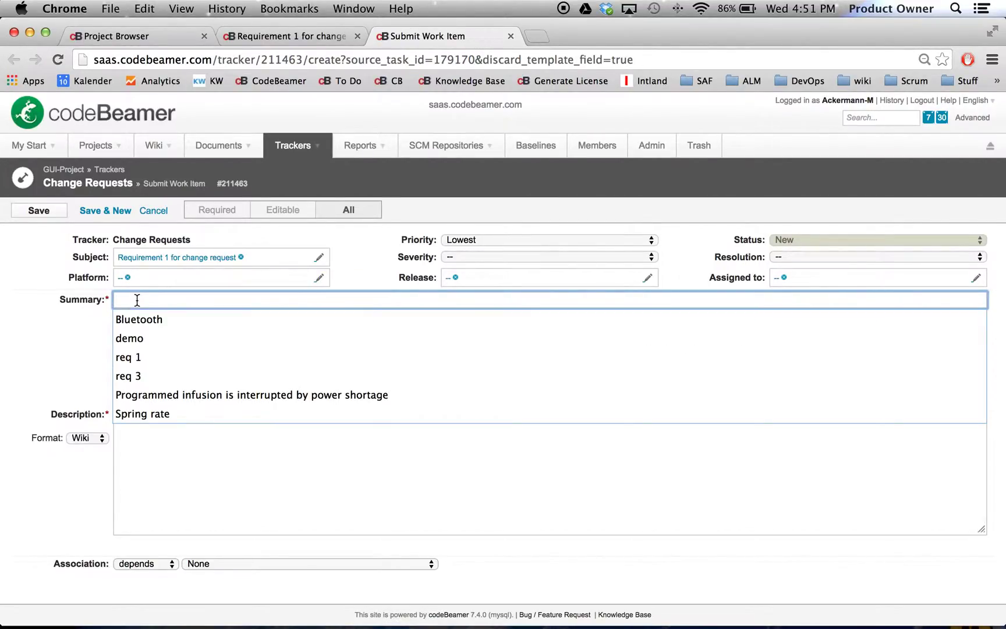
type("chnage ")
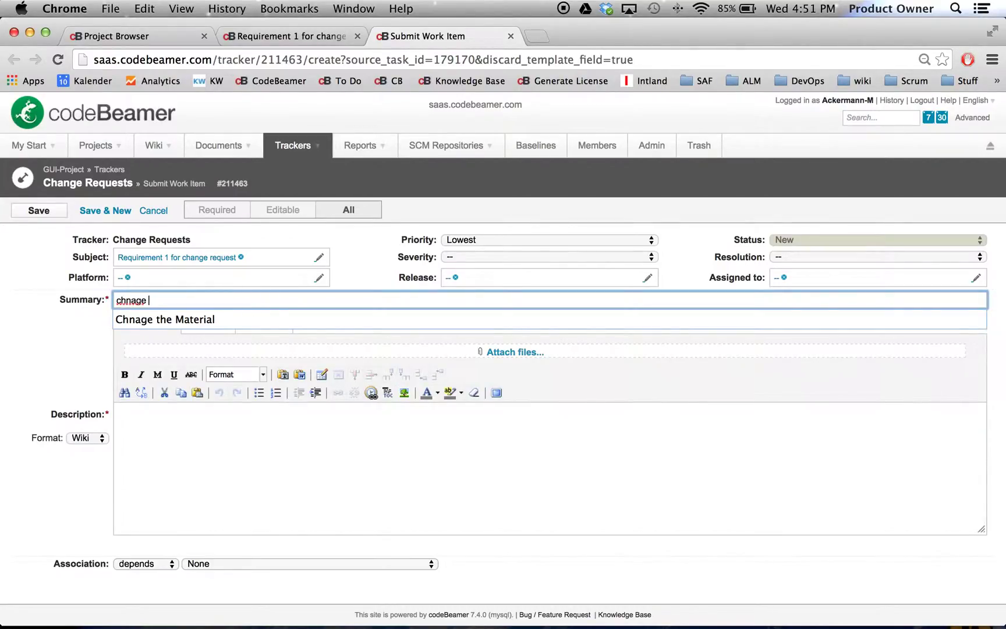
type("request")
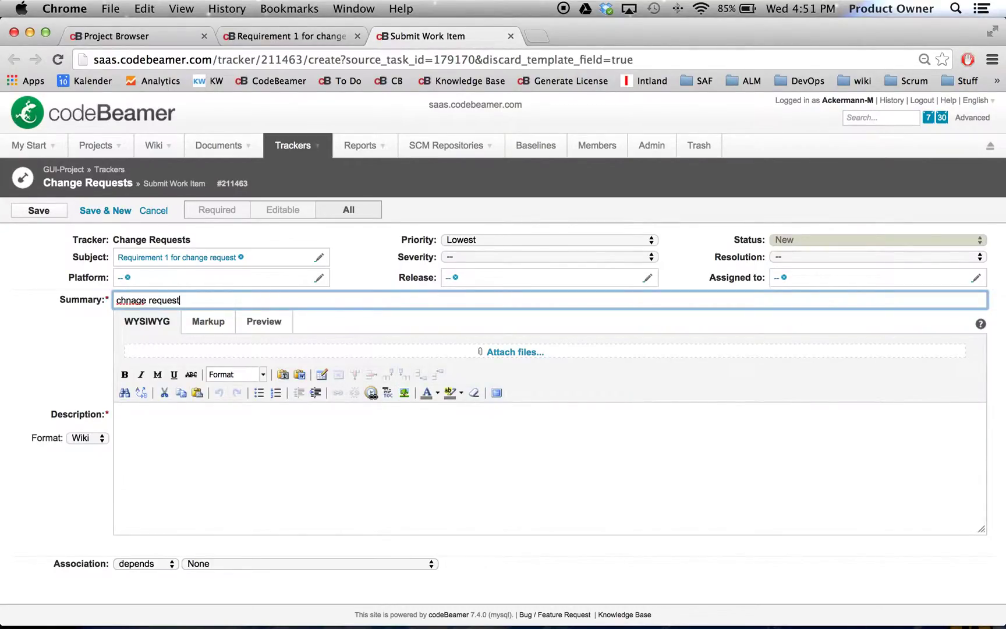
key("BackSpace")
key("BackSpace")
key("BackSpace")
key("BackSpace")
type("ange request demo")
left_click(172, 434)
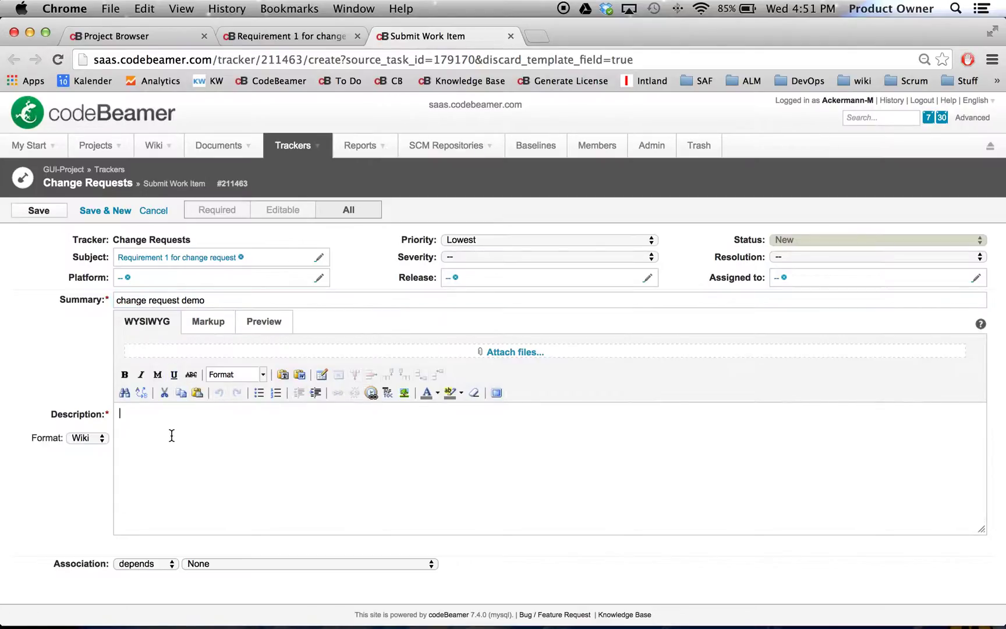
type("demo")
left_click(39, 212)
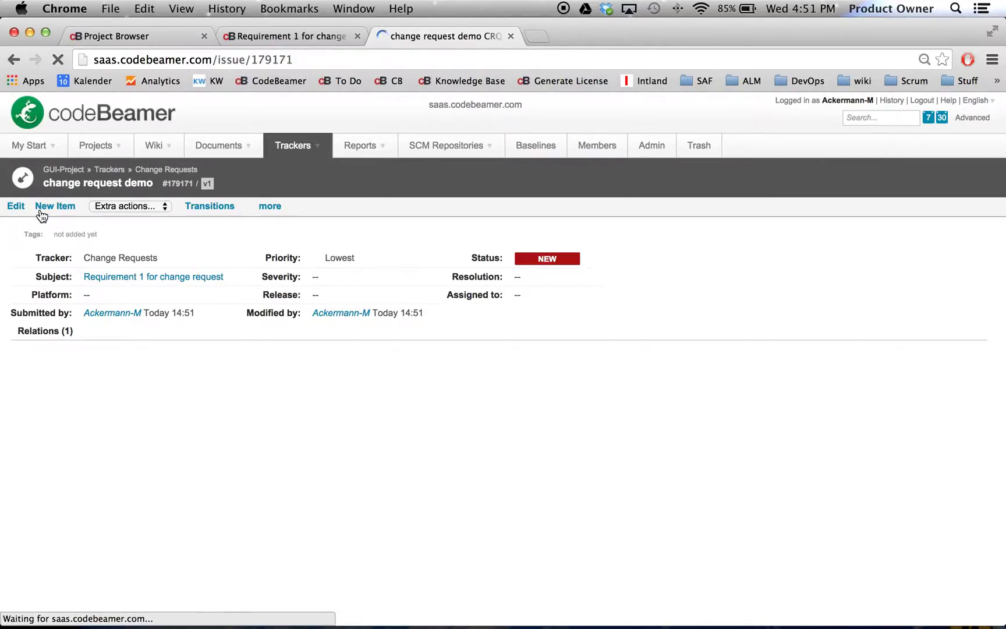
Apply the Define transition to Requirement 1 for change request and save it as Draft
left_click(282, 36)
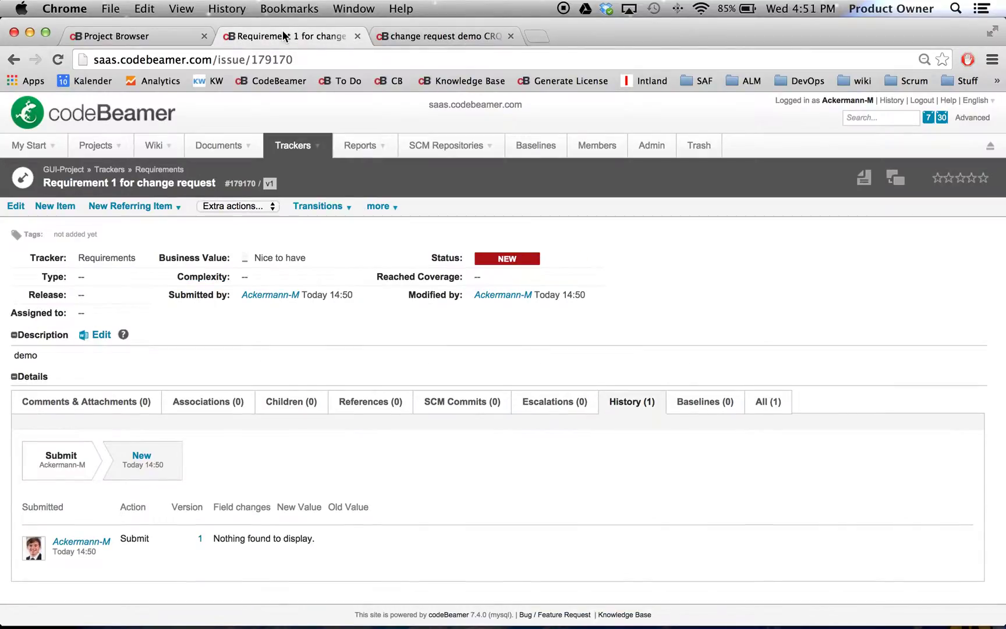
left_click(347, 211)
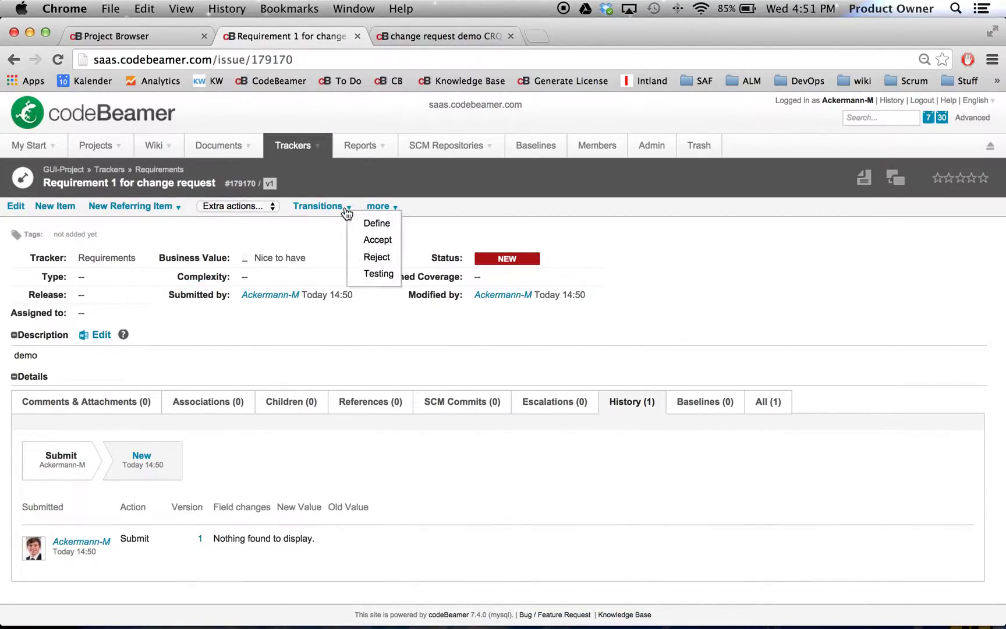
left_click(378, 223)
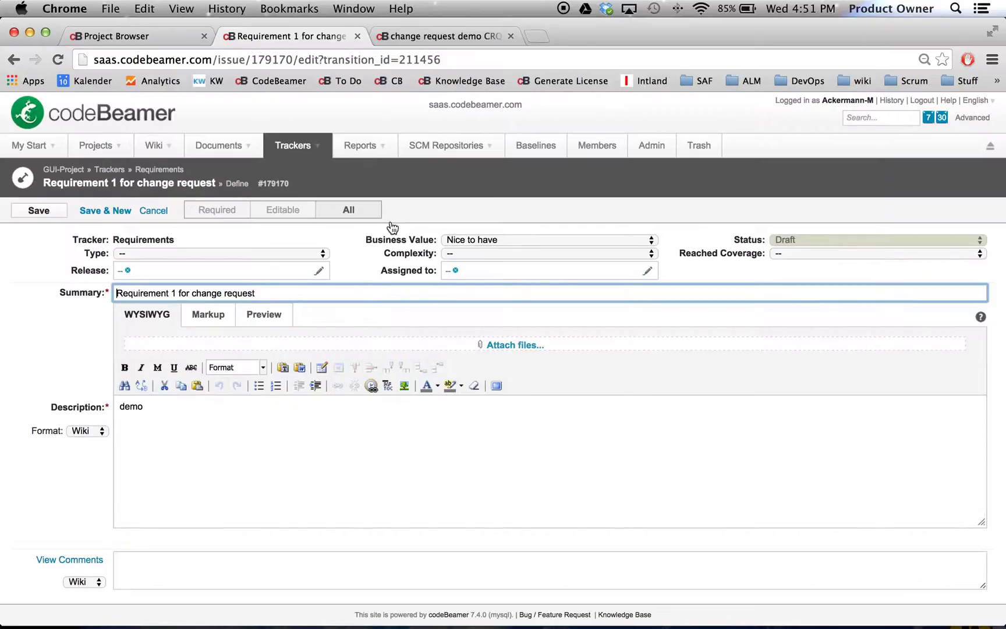
left_click(38, 212)
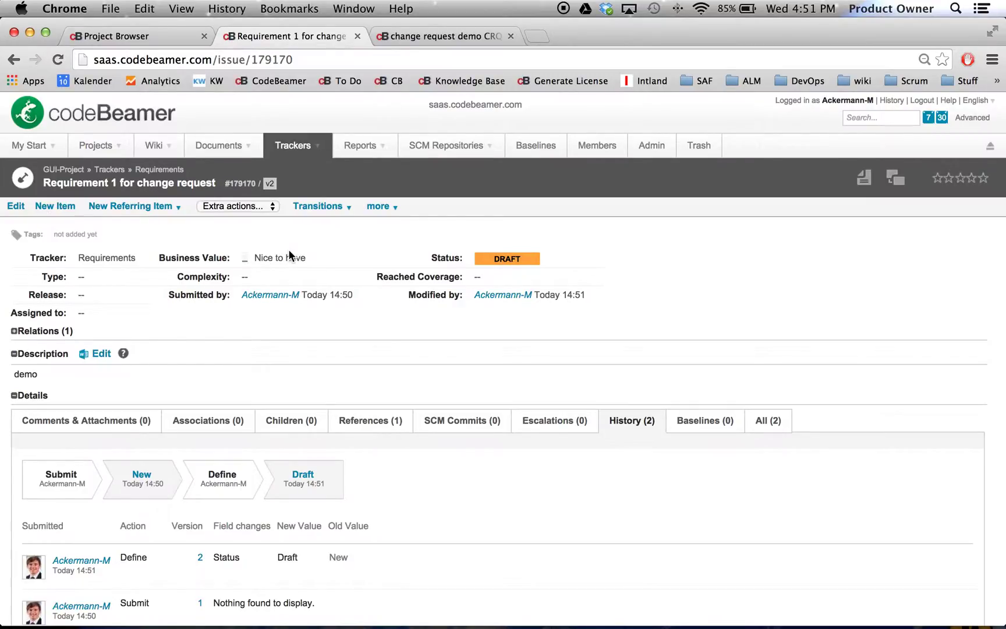
left_click(317, 147)
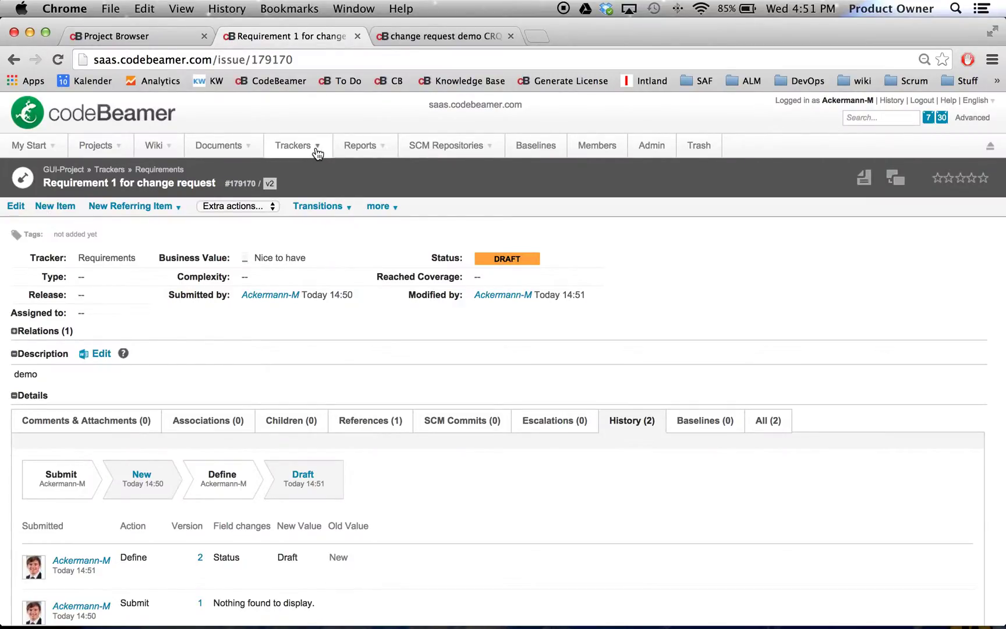
Review the Requirements transition diagram, then switch back to the change request demo tab
left_click(157, 173)
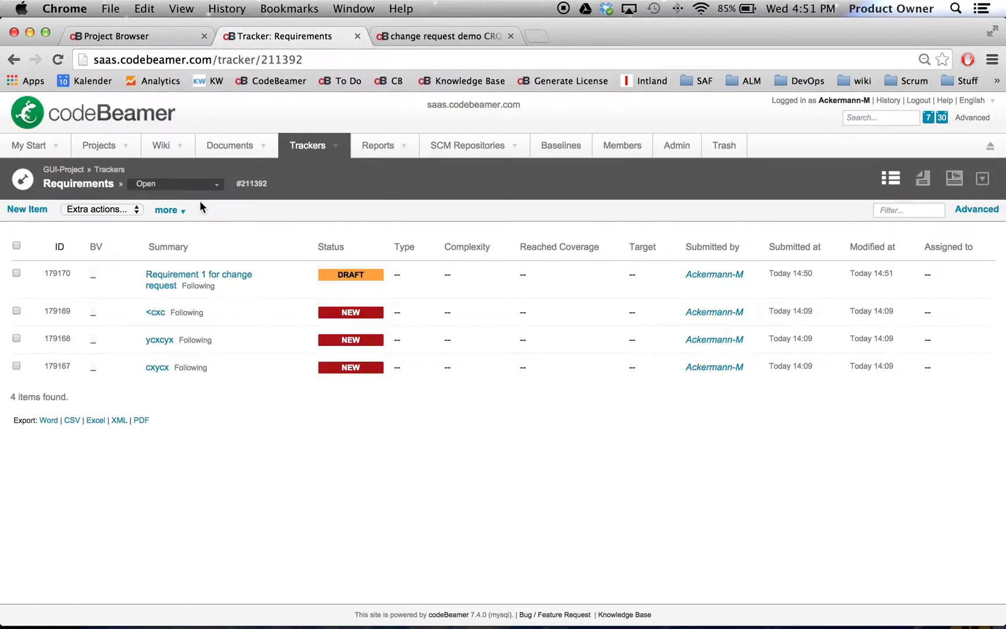
left_click(170, 211)
left_click(212, 253)
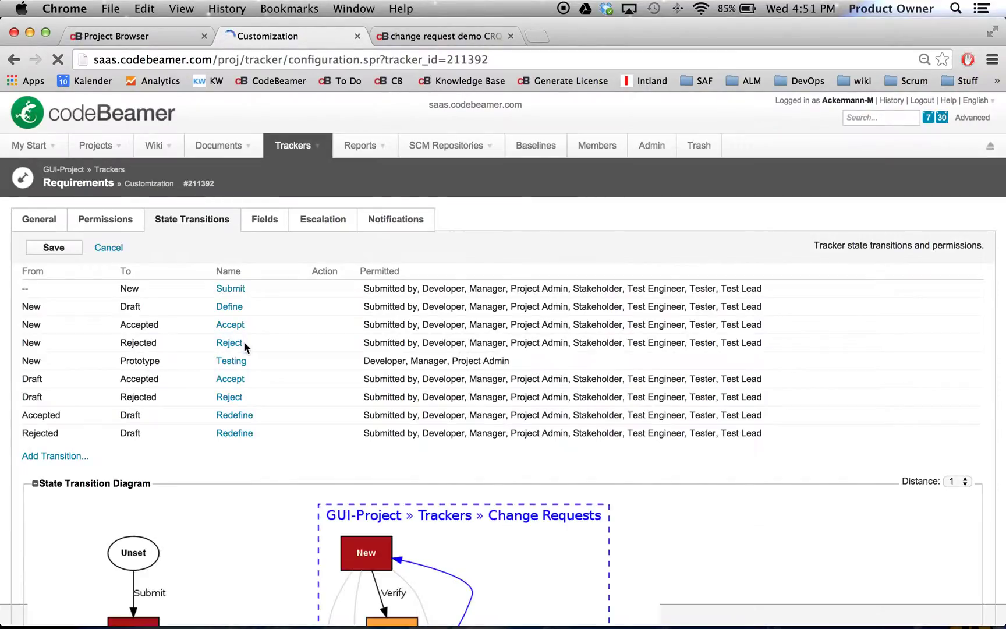
scroll(245, 350, "down", 3)
scroll(244, 355, "down", 2)
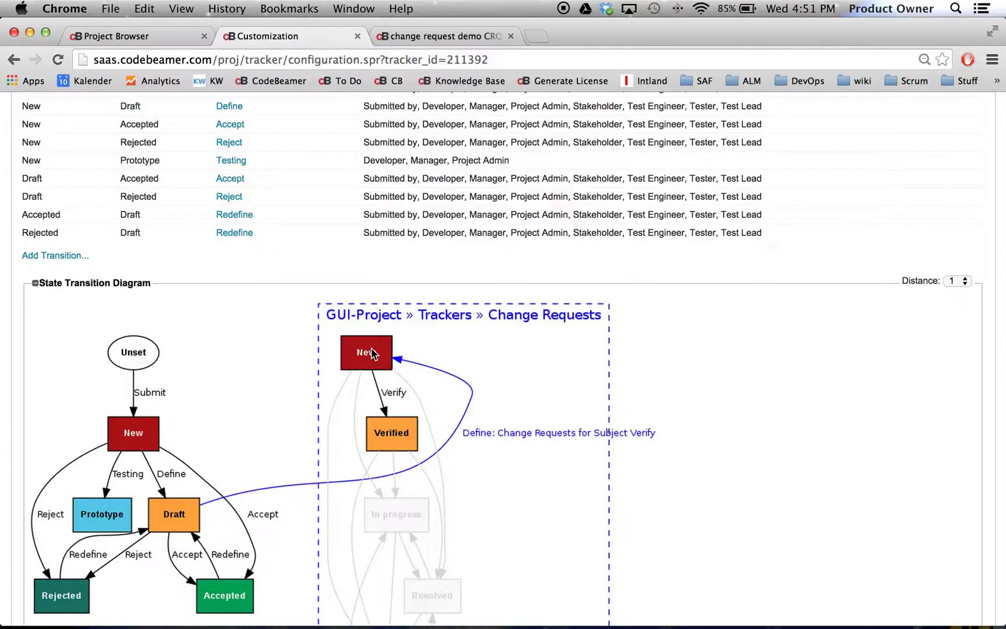
left_click(428, 37)
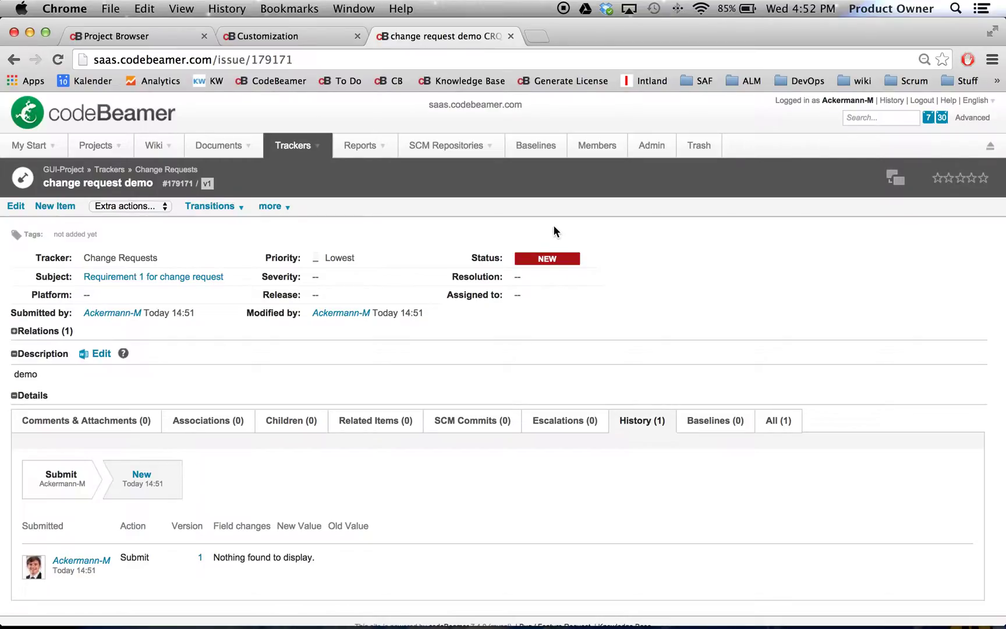
Reload the change request demo item to check whether its status changed to Verified
key("super+r")
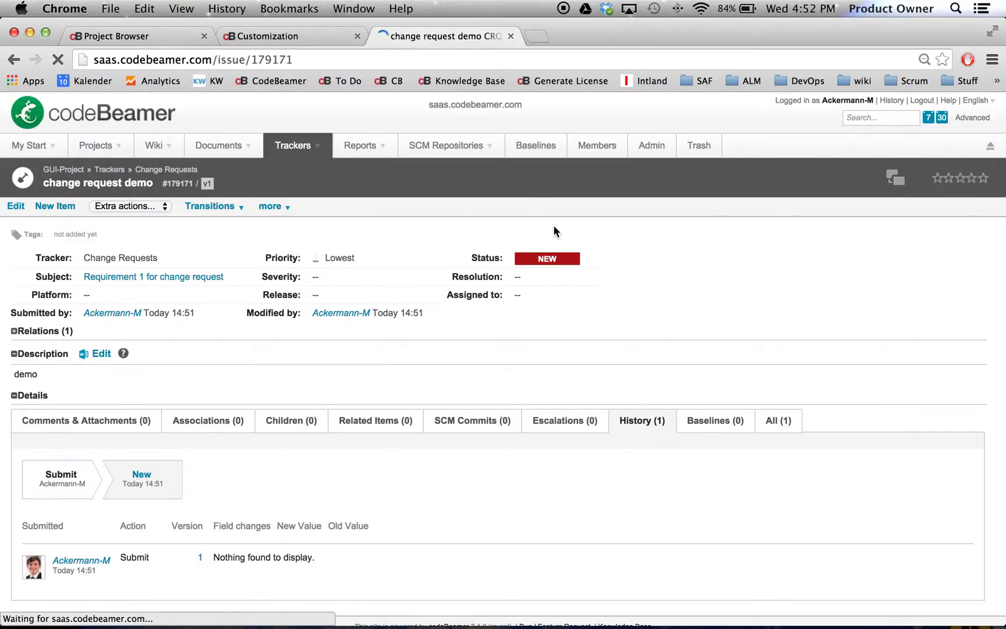